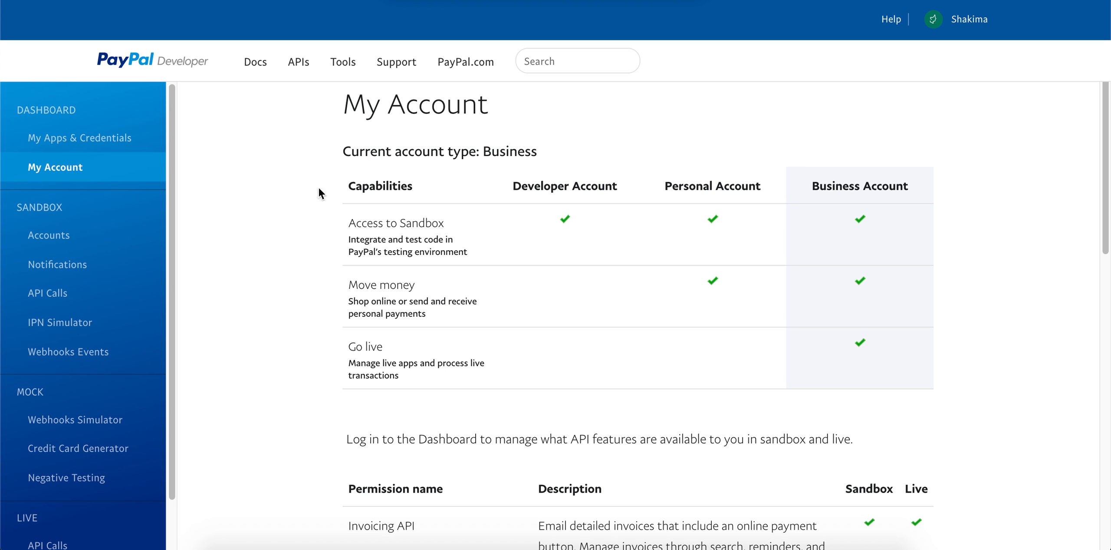
Review the account capabilities by account type and the sandbox and live API permissions under My Account.
{"action": "left_click", "coordinate": [52, 171]}
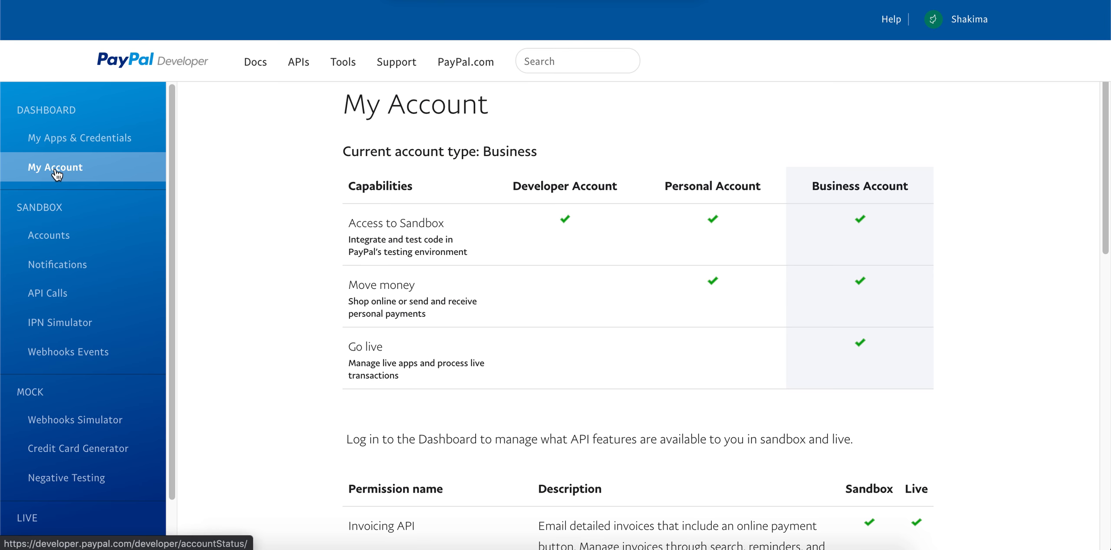
{"action": "scroll", "coordinate": [314, 185], "scroll_direction": "down", "scroll_amount": 6}
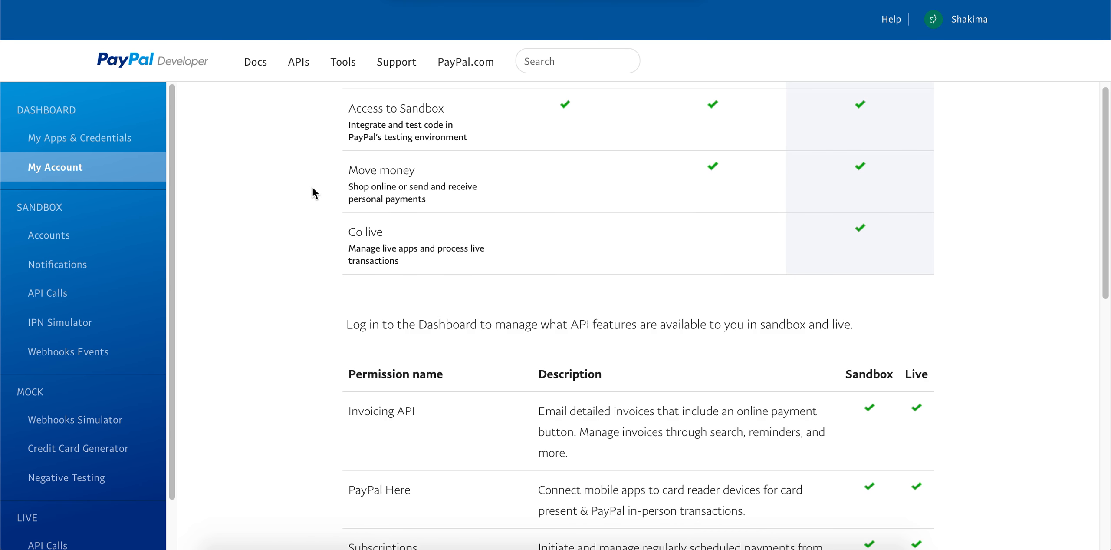
{"action": "scroll", "coordinate": [313, 187], "scroll_direction": "down", "scroll_amount": 2}
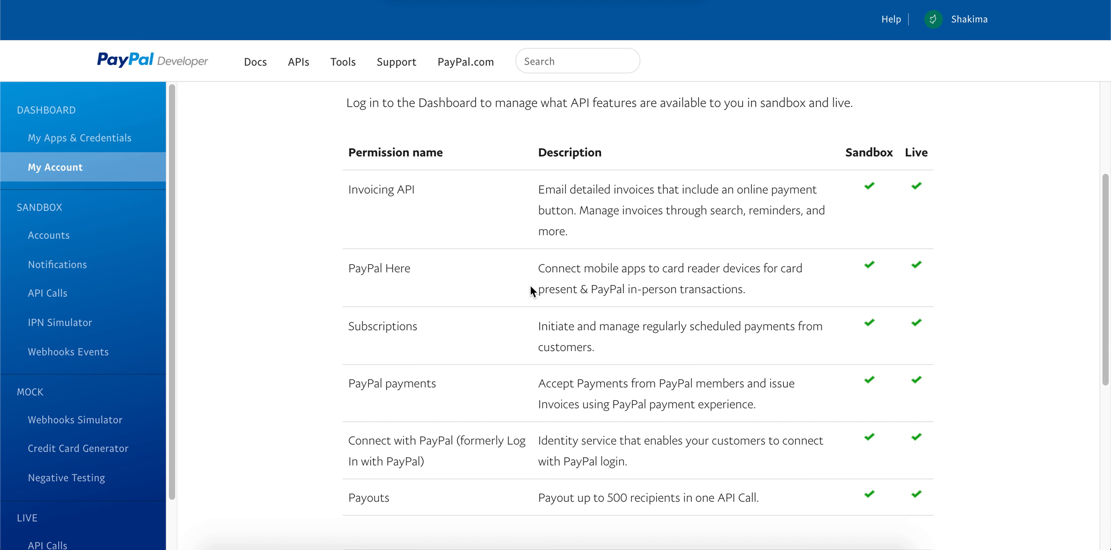
Show My Apps & Credentials and switch it to the Live environment.
{"action": "left_click", "coordinate": [85, 138]}
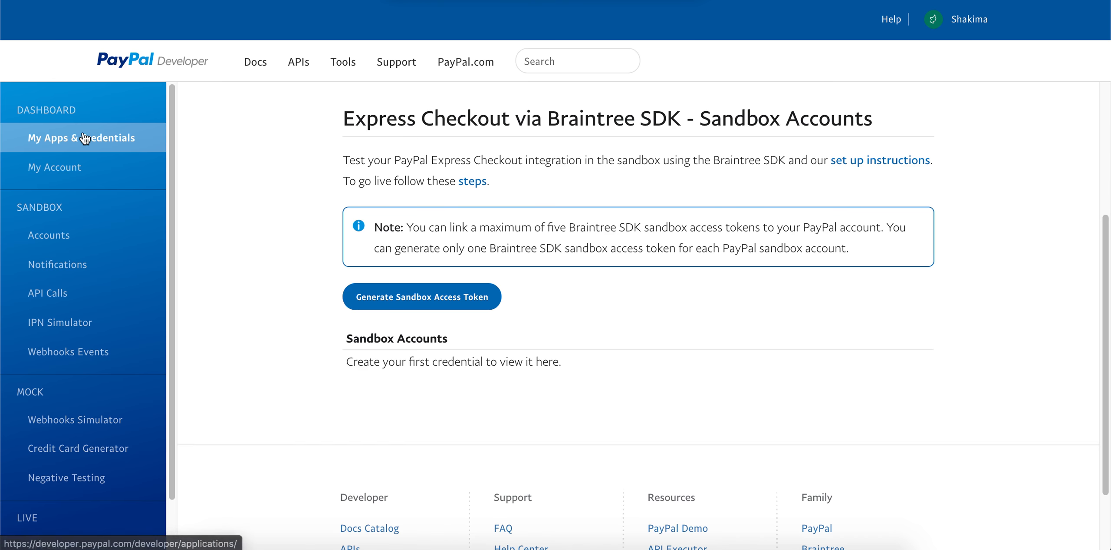
{"action": "scroll", "coordinate": [253, 243], "scroll_direction": "up", "scroll_amount": 5}
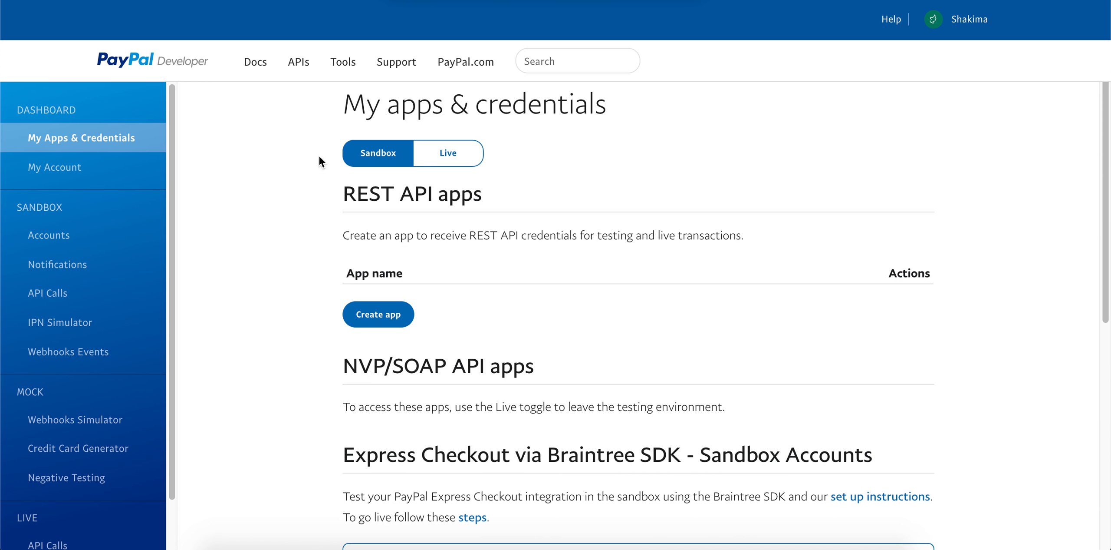
{"action": "left_click", "coordinate": [455, 159]}
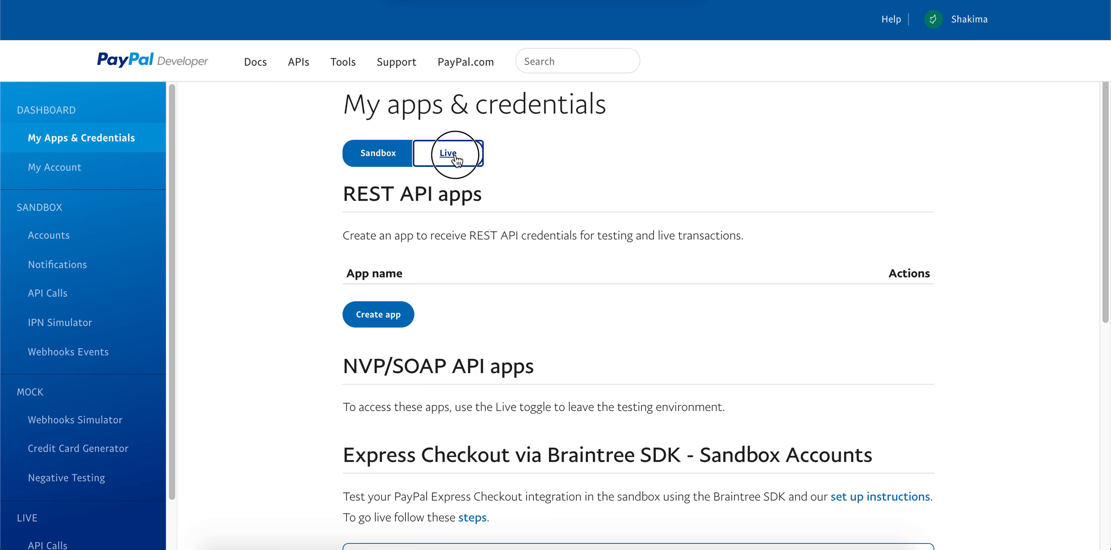
Create a REST API app named "Refersion Affiliate Payouts".
{"action": "left_click", "coordinate": [386, 319]}
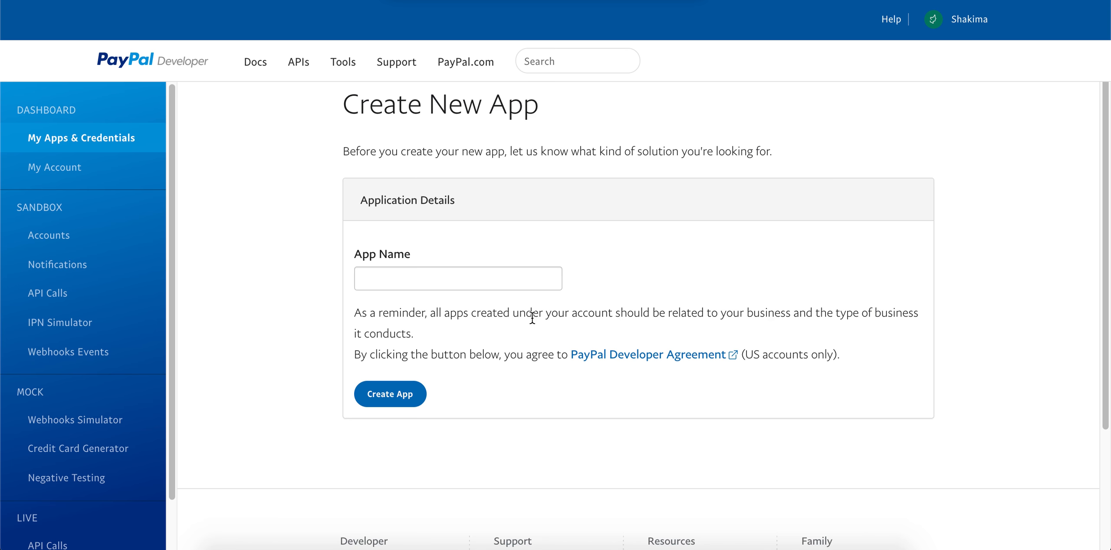
{"action": "left_click", "coordinate": [508, 280]}
{"action": "type", "text": "Refersion Affilite"}
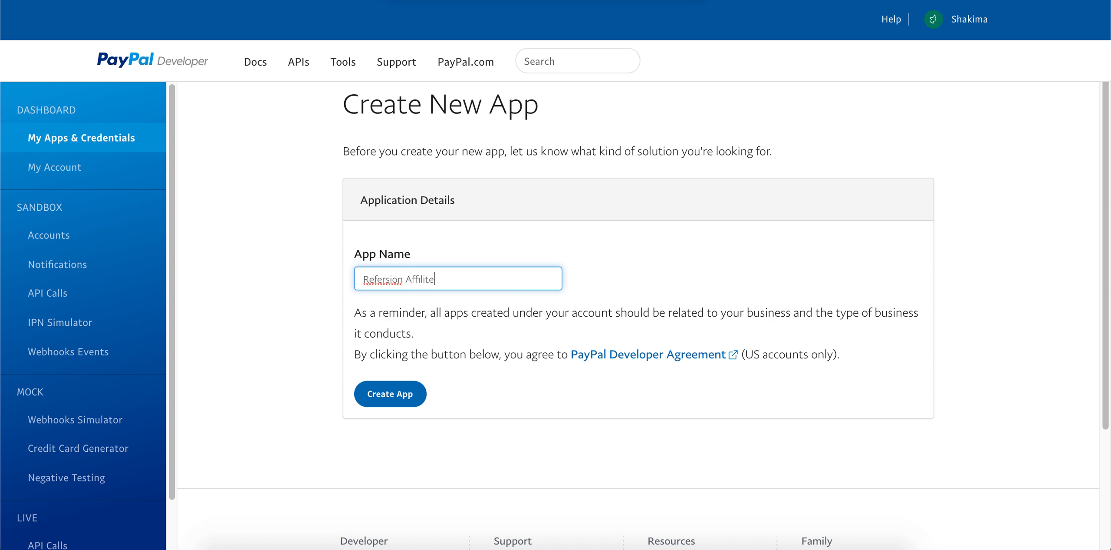
{"action": "key", "text": "BackSpace"}
{"action": "key", "text": "BackSpace"}
{"action": "type", "text": "ate Payouts"}
{"action": "left_click", "coordinate": [385, 393]}
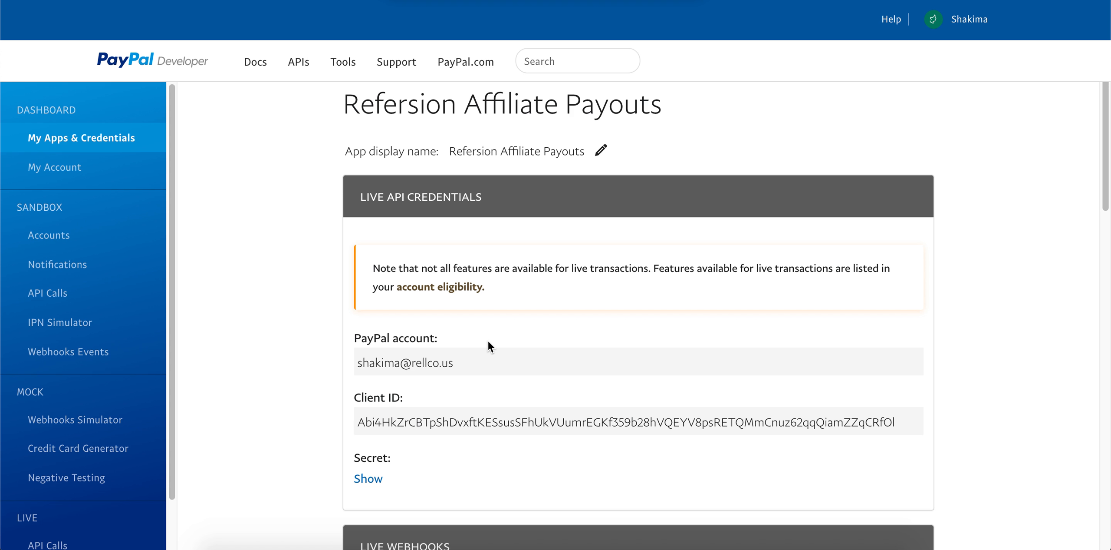
Select the live app's client ID, then reveal and select its client secret.
{"action": "double_click", "coordinate": [485, 421]}
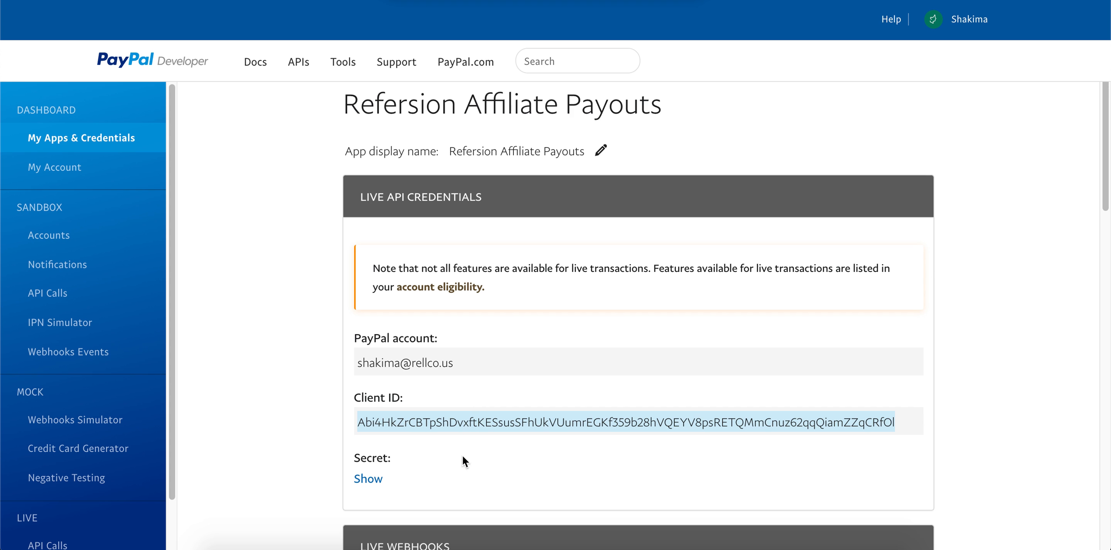
{"action": "left_click", "coordinate": [371, 481]}
{"action": "scroll", "coordinate": [476, 452], "scroll_direction": "down", "scroll_amount": 3}
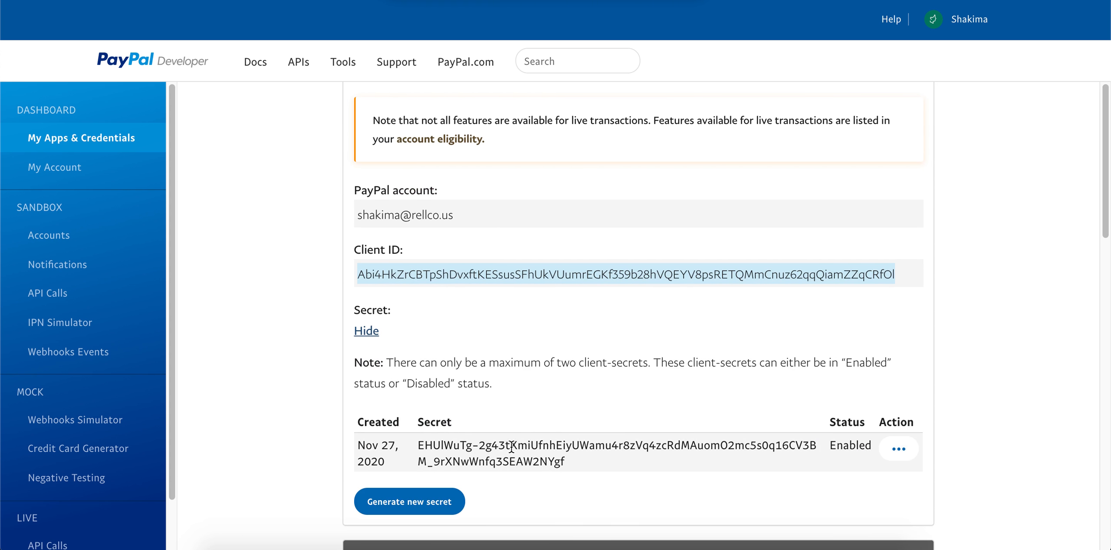
{"action": "triple_click", "coordinate": [511, 446]}
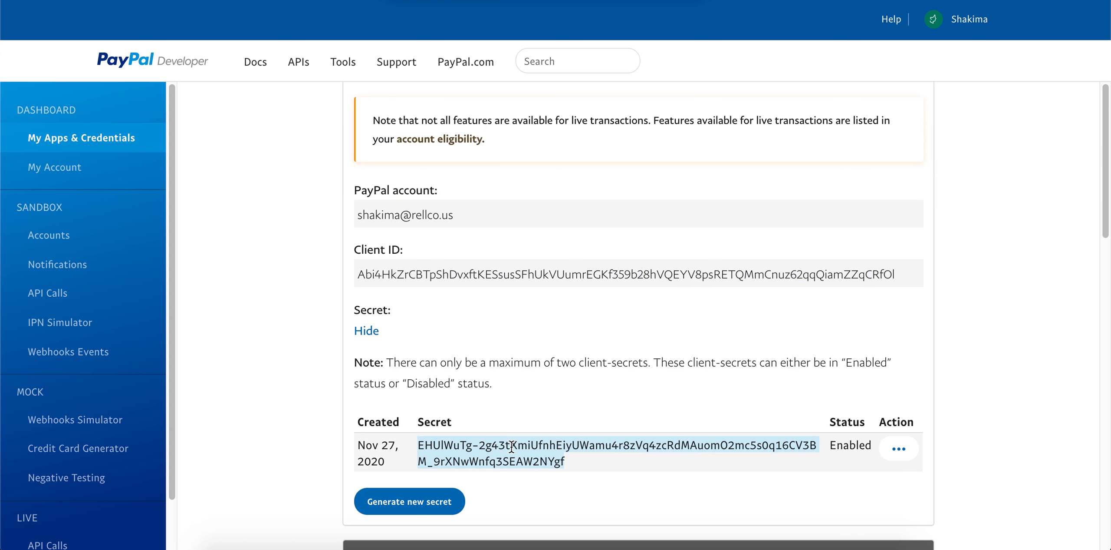
{"action": "scroll", "coordinate": [512, 446], "scroll_direction": "down", "scroll_amount": 3}
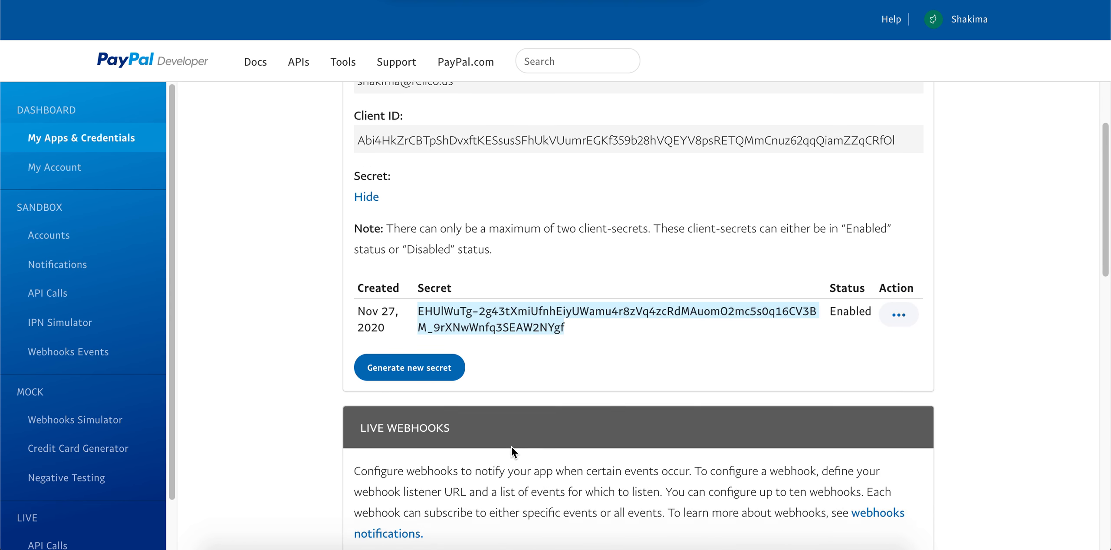
{"action": "scroll", "coordinate": [512, 447], "scroll_direction": "down", "scroll_amount": 4}
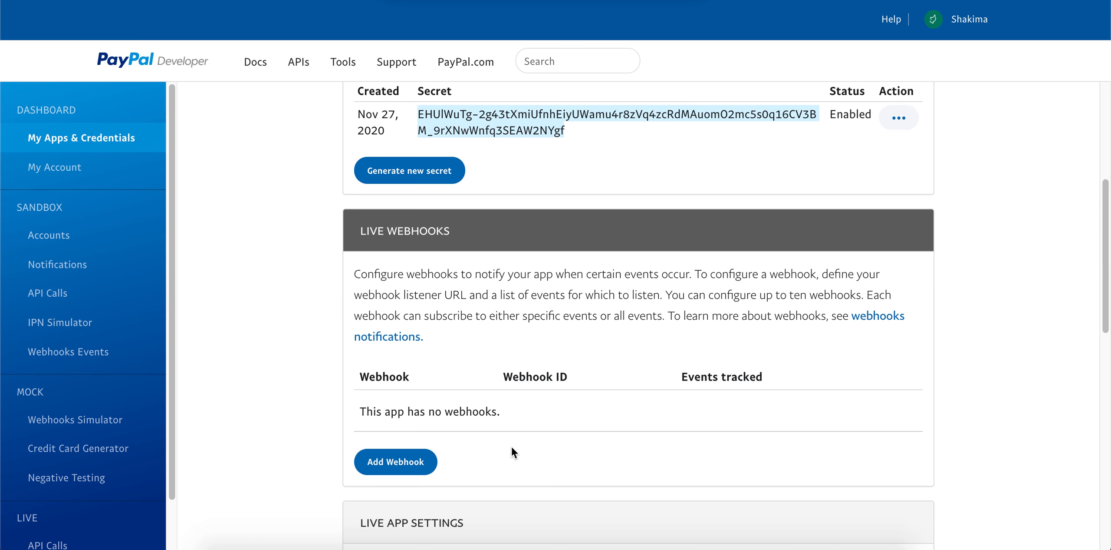
{"action": "left_click", "coordinate": [416, 463]}
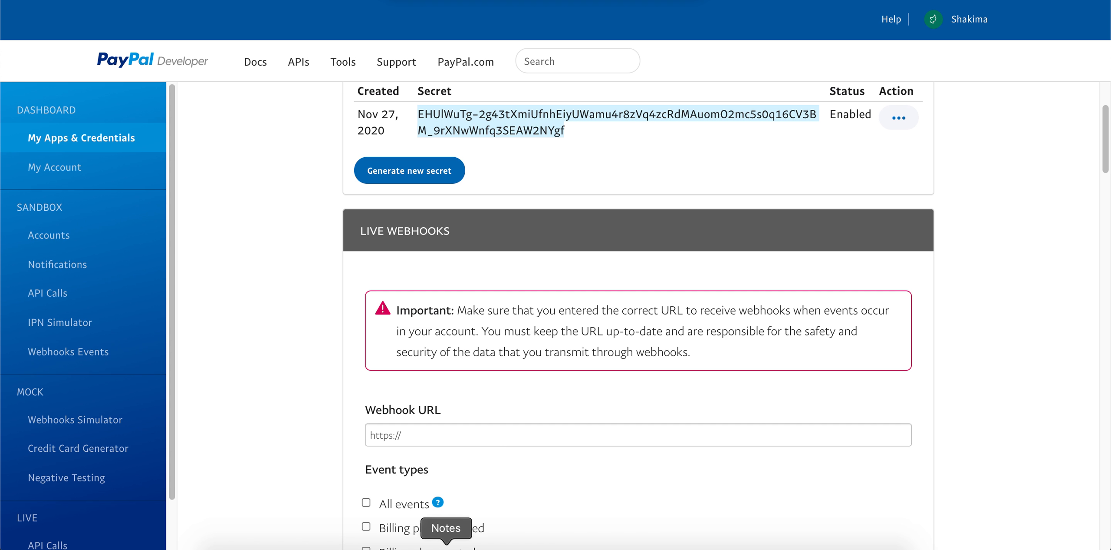
{"action": "left_click", "coordinate": [447, 542]}
{"action": "left_click_drag", "start_coordinate": [715, 26], "coordinate": [595, 5]}
{"action": "key", "text": "ctrl+c"}
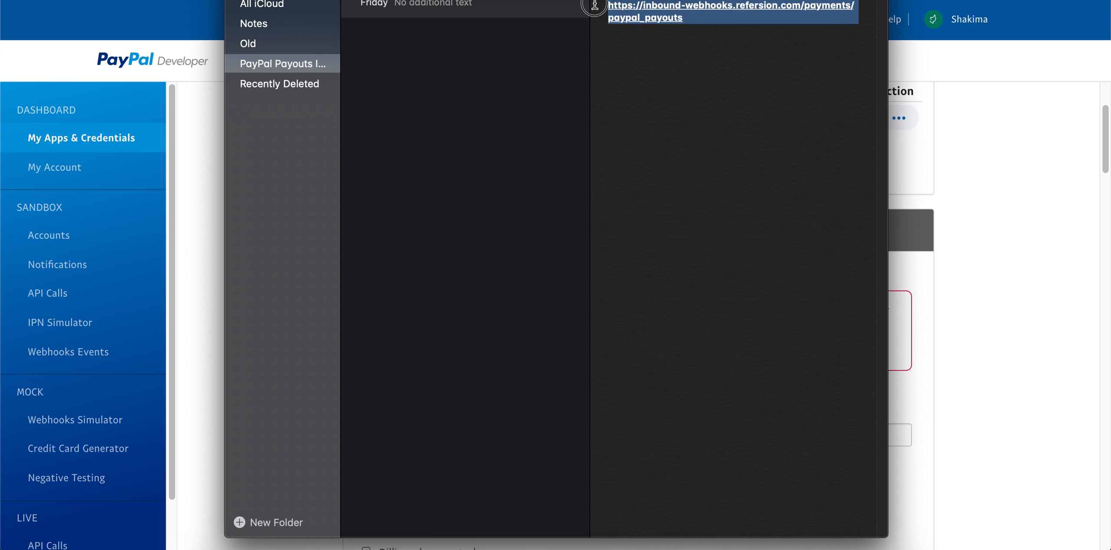
{"action": "left_click", "coordinate": [1009, 175]}
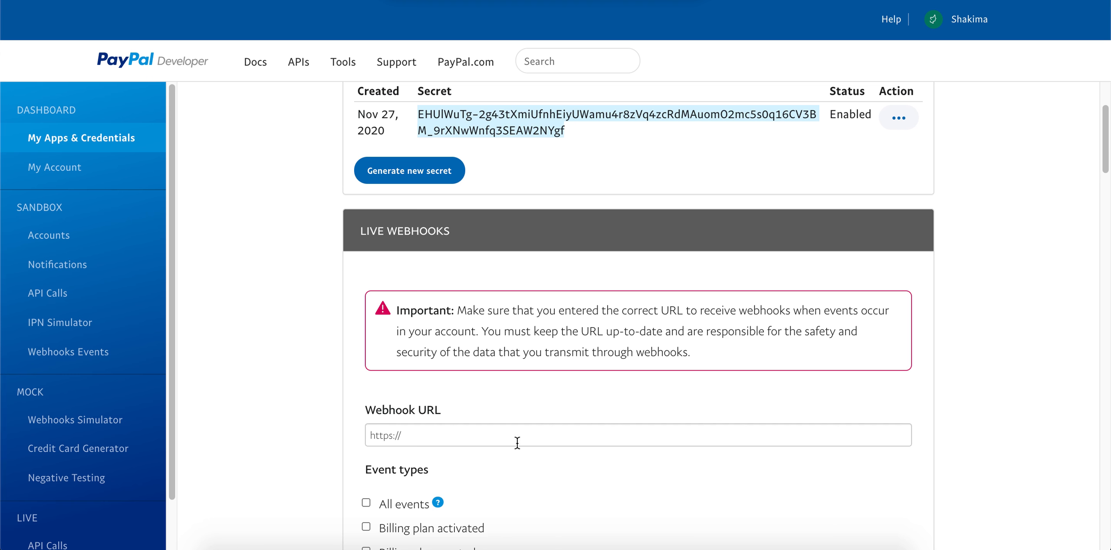
{"action": "left_click", "coordinate": [442, 435]}
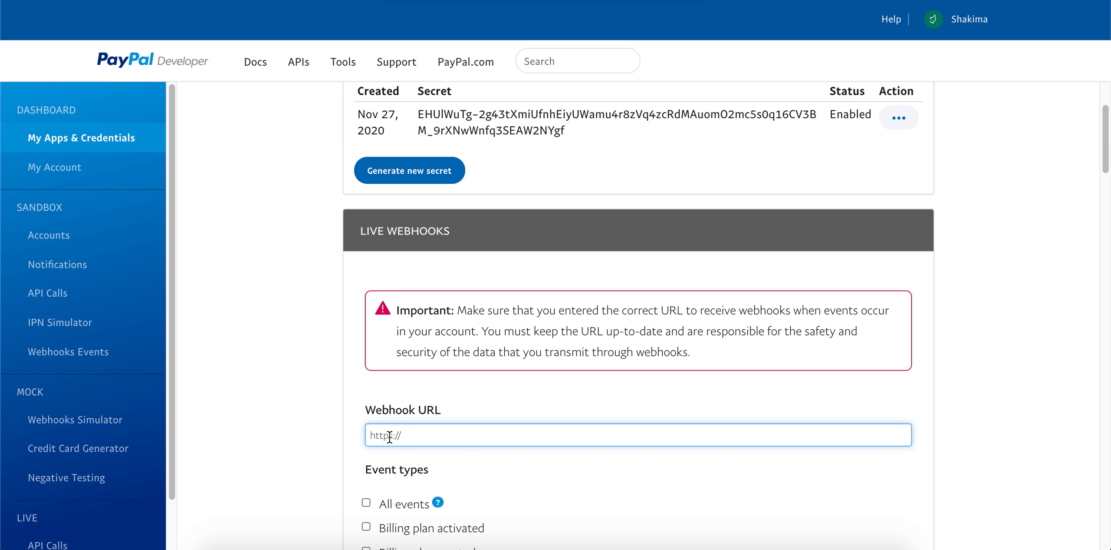
{"action": "left_click_drag", "start_coordinate": [436, 435], "coordinate": [352, 436]}
{"action": "key", "text": "ctrl+v"}
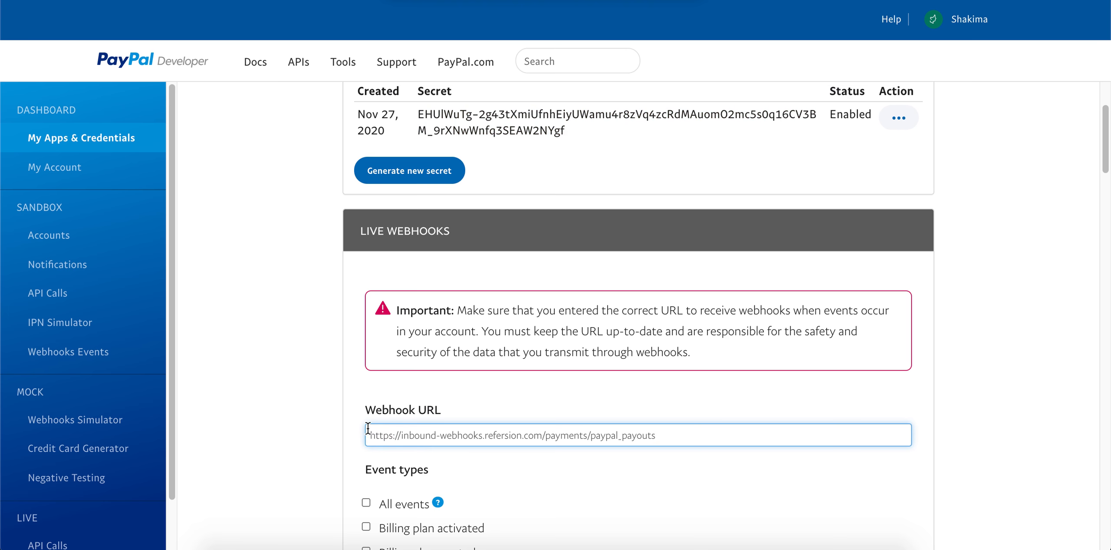
Subscribe the new webhook to all events and save it.
{"action": "scroll", "coordinate": [356, 424], "scroll_direction": "down", "scroll_amount": 1}
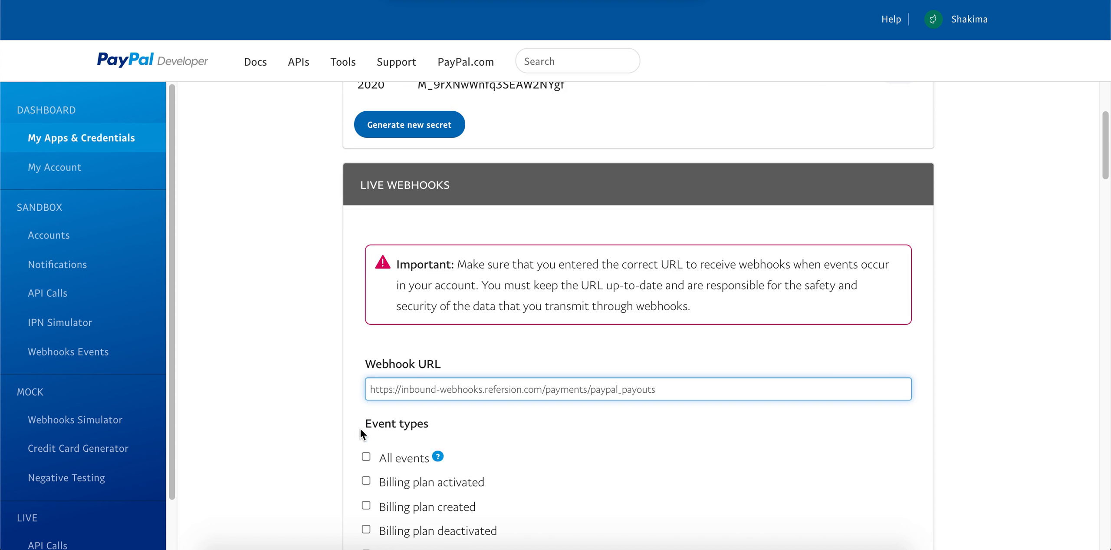
{"action": "left_click", "coordinate": [367, 457]}
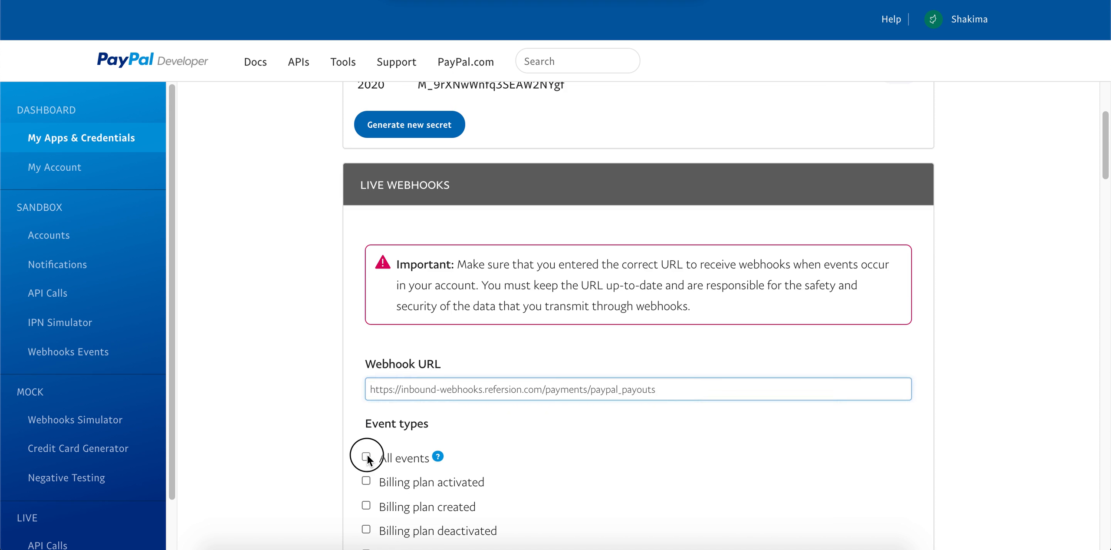
{"action": "scroll", "coordinate": [415, 443], "scroll_direction": "down", "scroll_amount": 5}
{"action": "scroll", "coordinate": [415, 443], "scroll_direction": "down", "scroll_amount": 20}
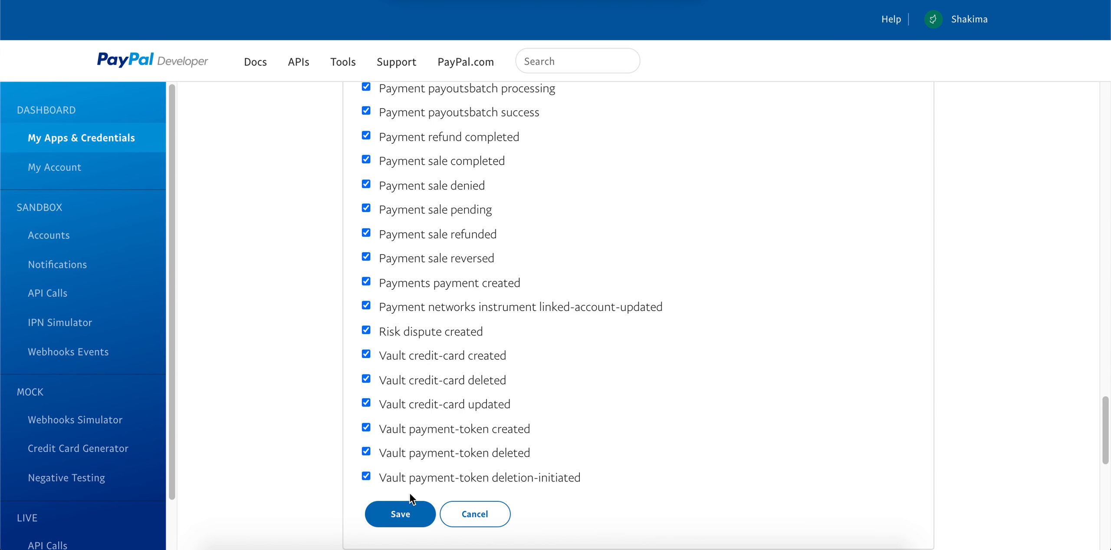
{"action": "left_click", "coordinate": [408, 507]}
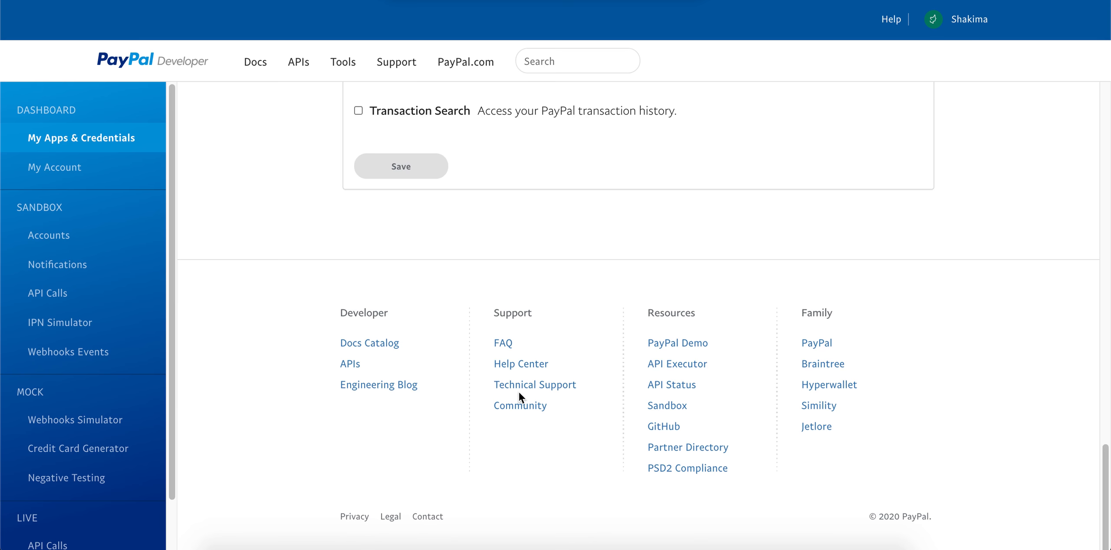
Locate the saved webhook in the Live Webhooks section and select its webhook ID.
{"action": "scroll", "coordinate": [520, 395], "scroll_direction": "up", "scroll_amount": 10}
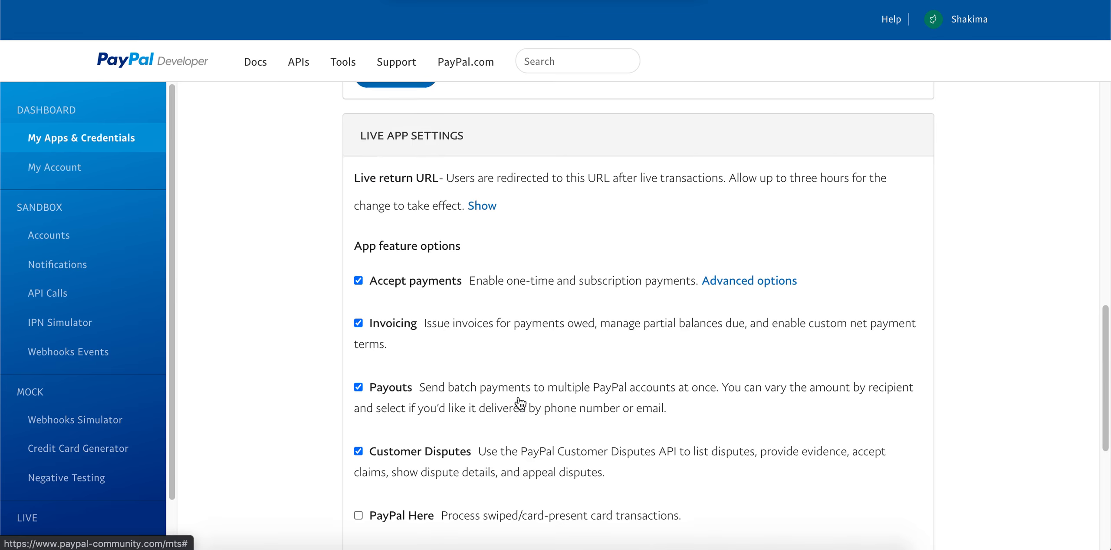
{"action": "scroll", "coordinate": [521, 401], "scroll_direction": "up", "scroll_amount": 13}
{"action": "scroll", "coordinate": [523, 404], "scroll_direction": "down", "scroll_amount": 5}
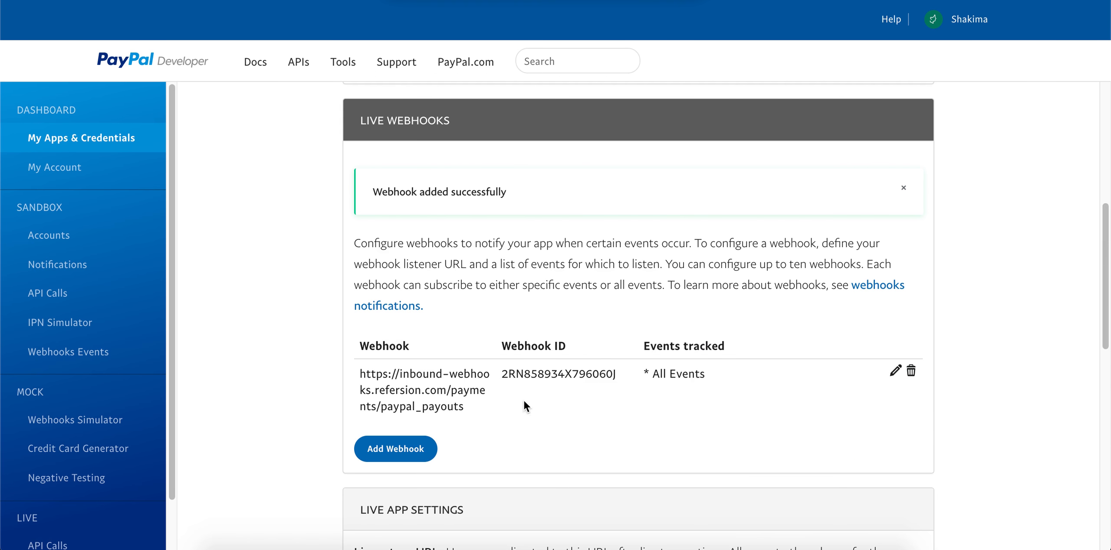
{"action": "double_click", "coordinate": [538, 375]}
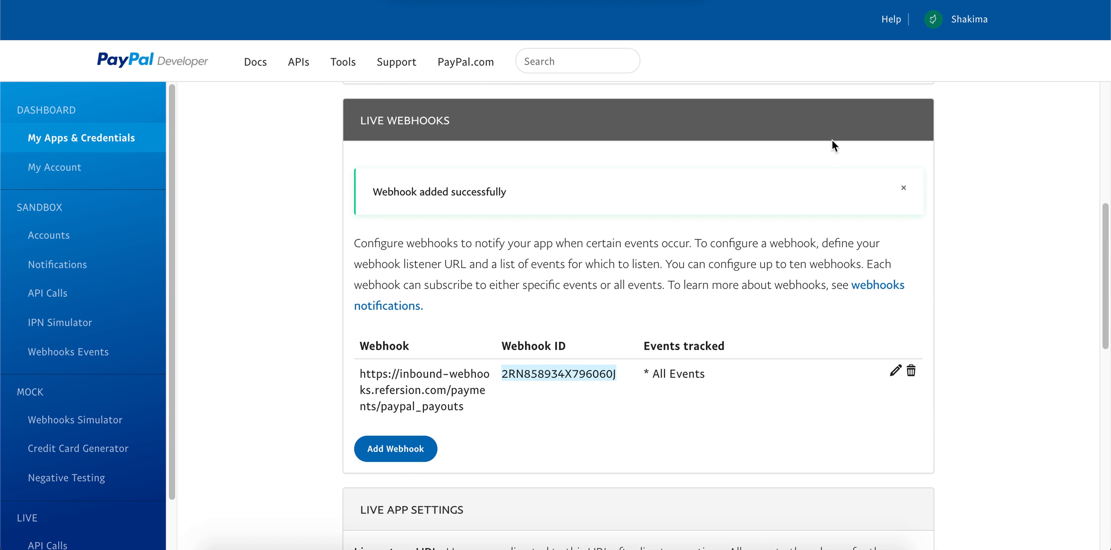
Switch to Refersion's PayPal Payouts integration settings and set Enable PayPal Payouts to Yes.
{"action": "key", "text": "ctrl+Tab"}
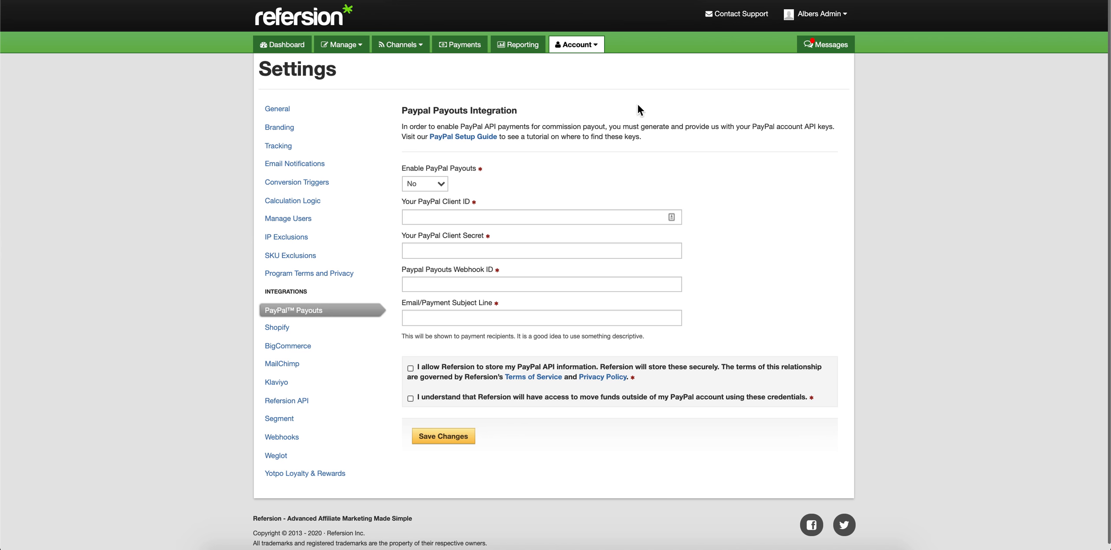
{"action": "left_click", "coordinate": [579, 50]}
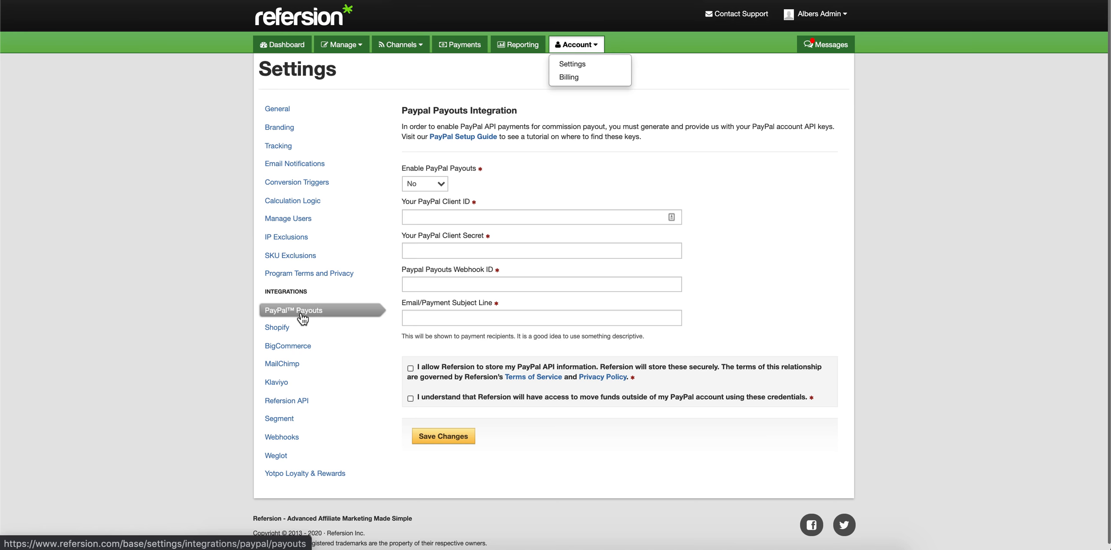
{"action": "left_click", "coordinate": [536, 176]}
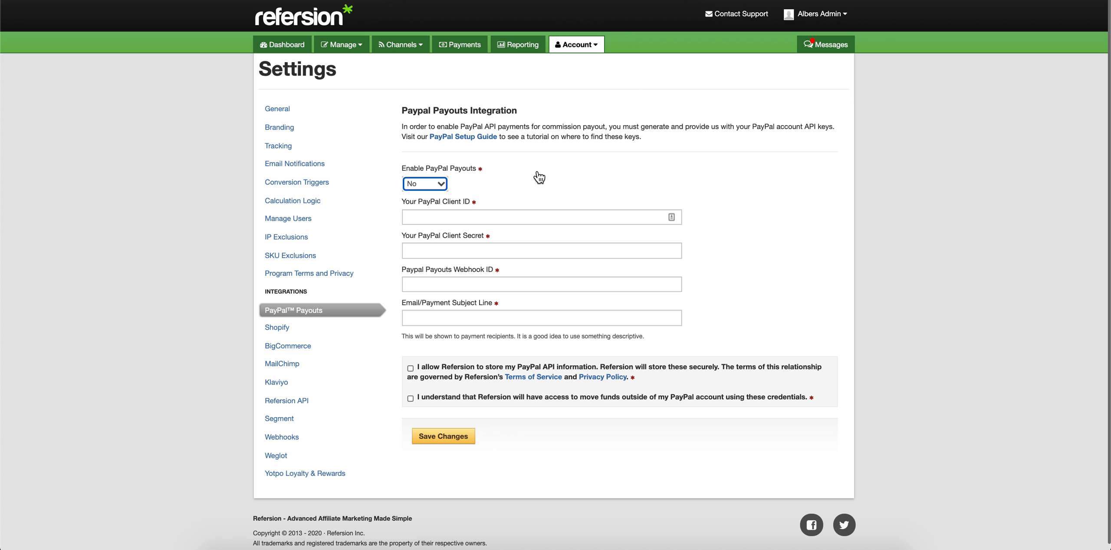
{"action": "left_click", "coordinate": [430, 187]}
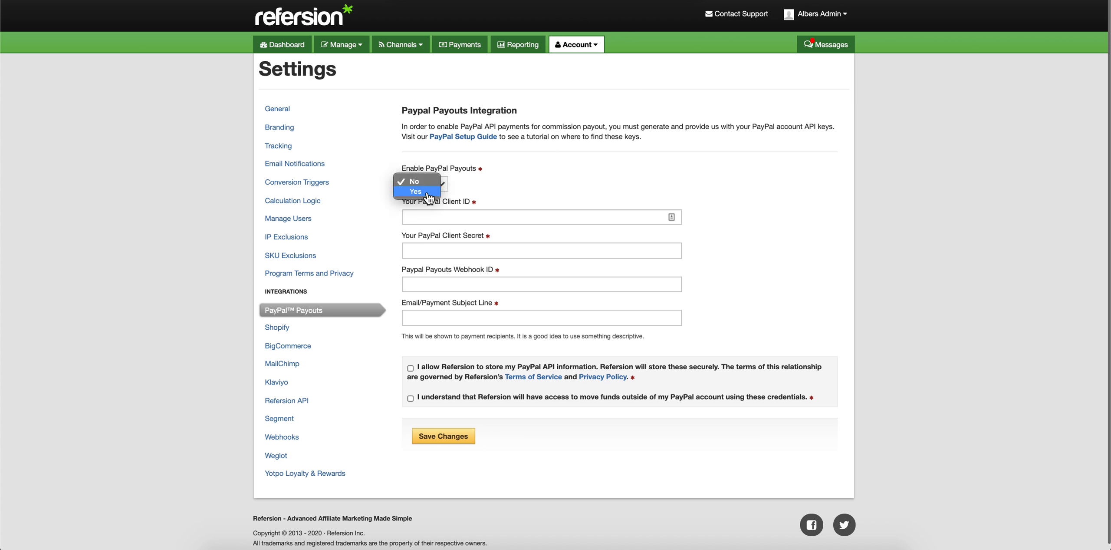
{"action": "left_click", "coordinate": [428, 193]}
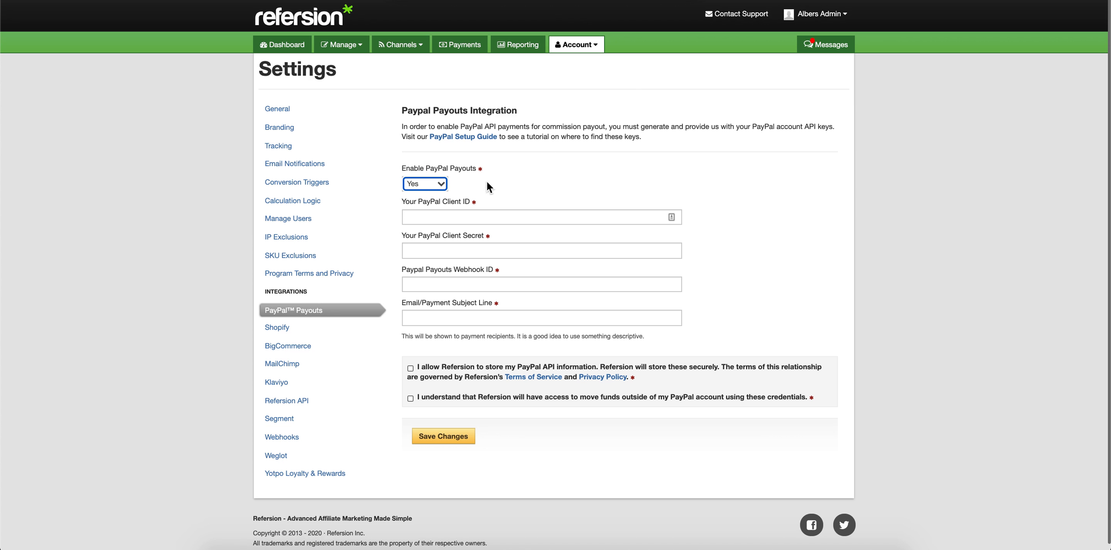